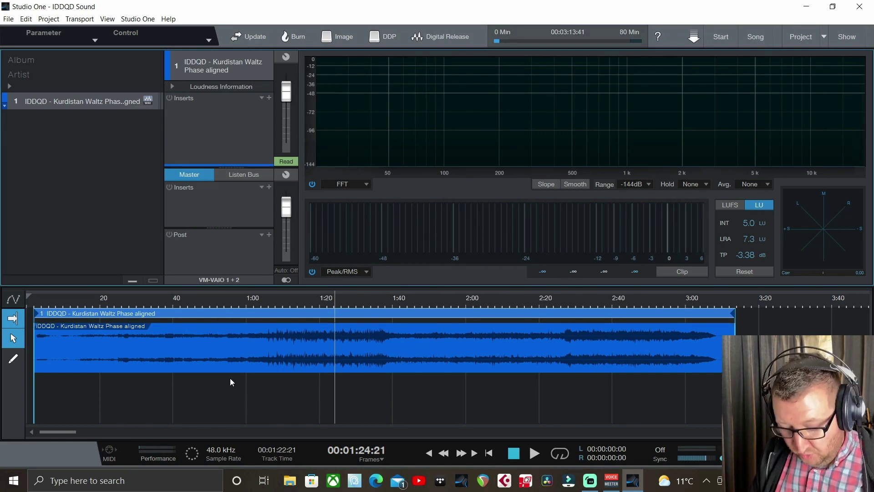
Step: Show the automation lanes, make the track area taller, and display the Volume envelope for the song's track
{"action": "key", "text": "a"}
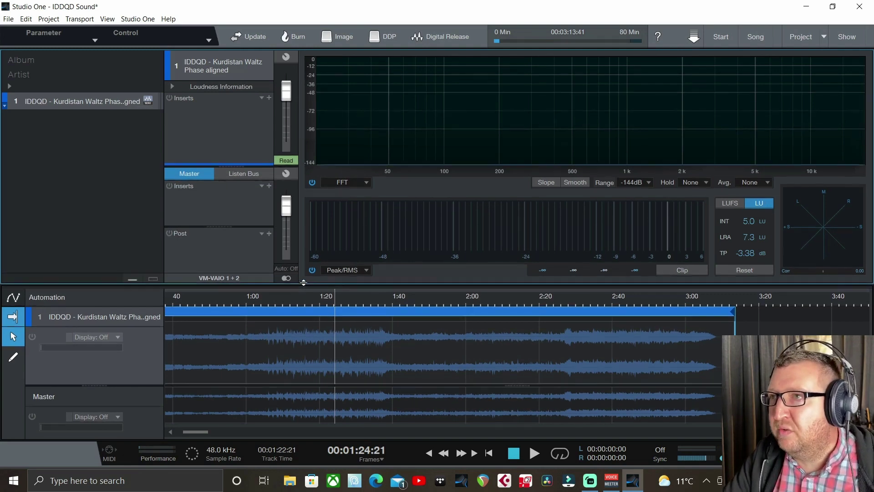
{"action": "left_click_drag", "start_coordinate": [303, 287], "coordinate": [301, 224]}
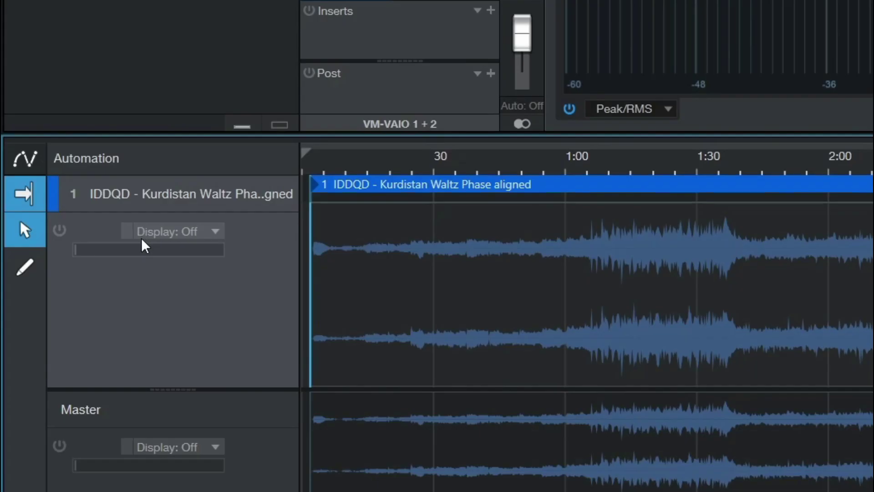
{"action": "left_click", "coordinate": [218, 233]}
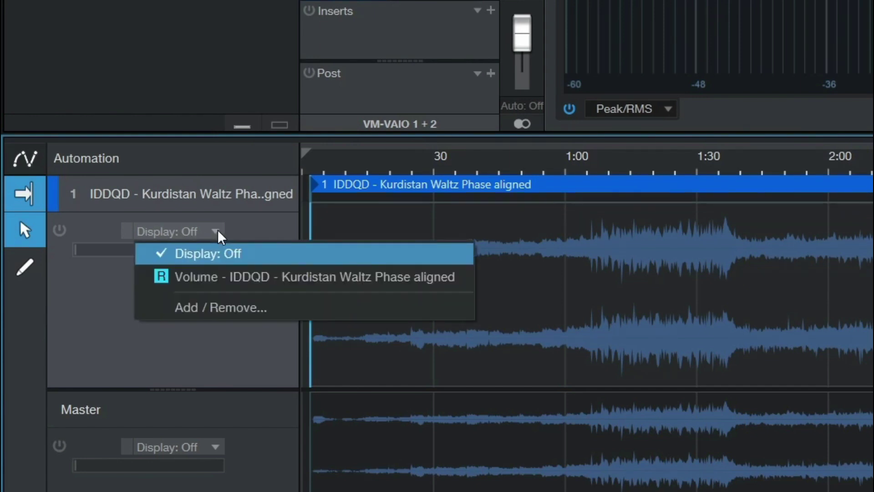
{"action": "left_click", "coordinate": [223, 276]}
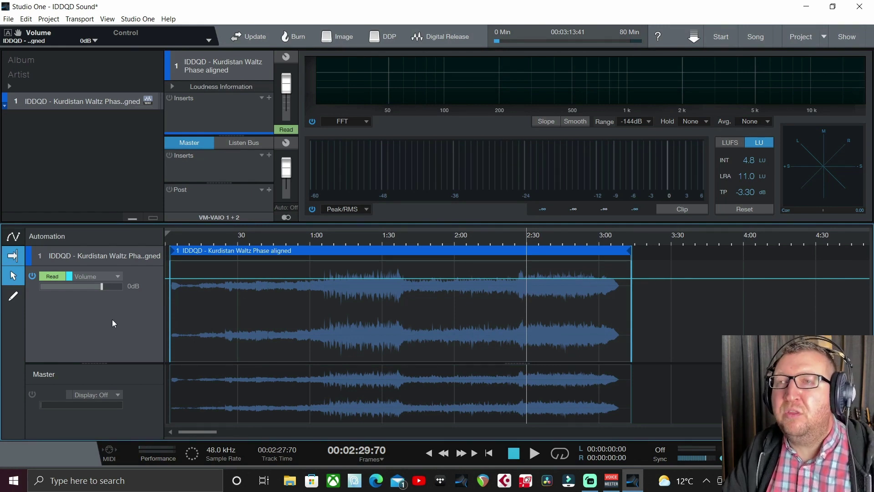
Step: Keep the track's volume automation enabled and choose Read as its automation mode
{"action": "left_click", "coordinate": [32, 276]}
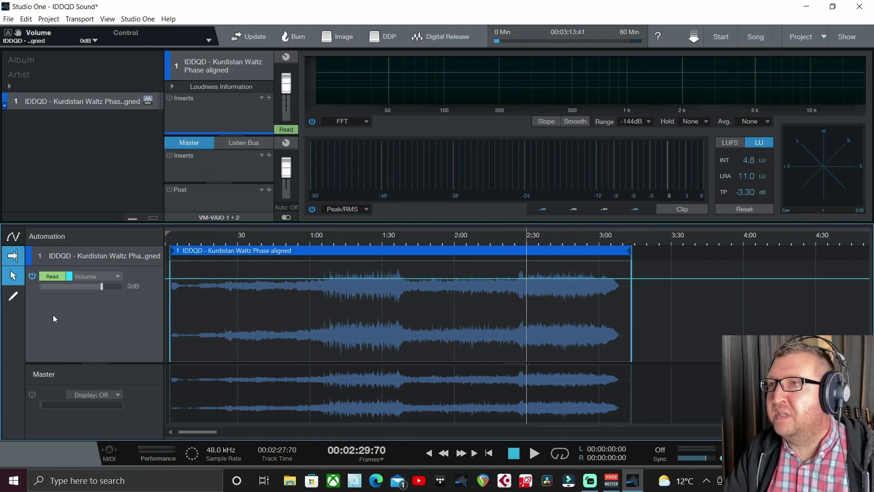
{"action": "left_click", "coordinate": [55, 278]}
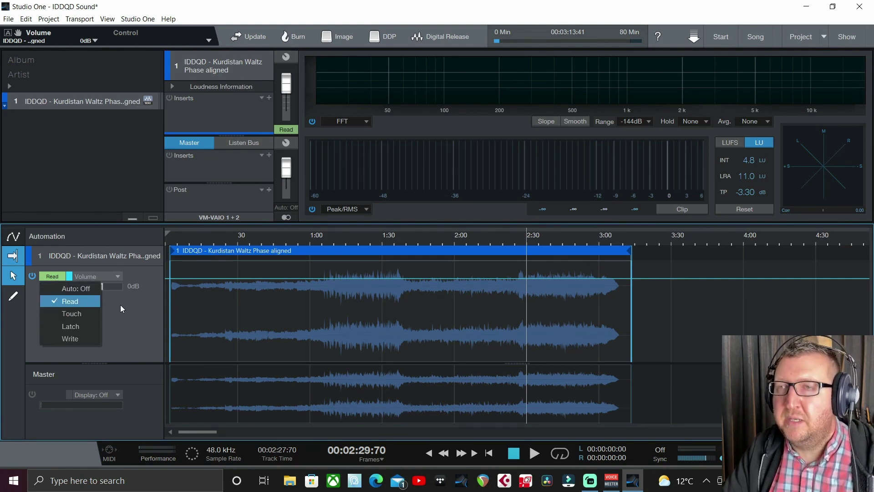
{"action": "left_click", "coordinate": [93, 302]}
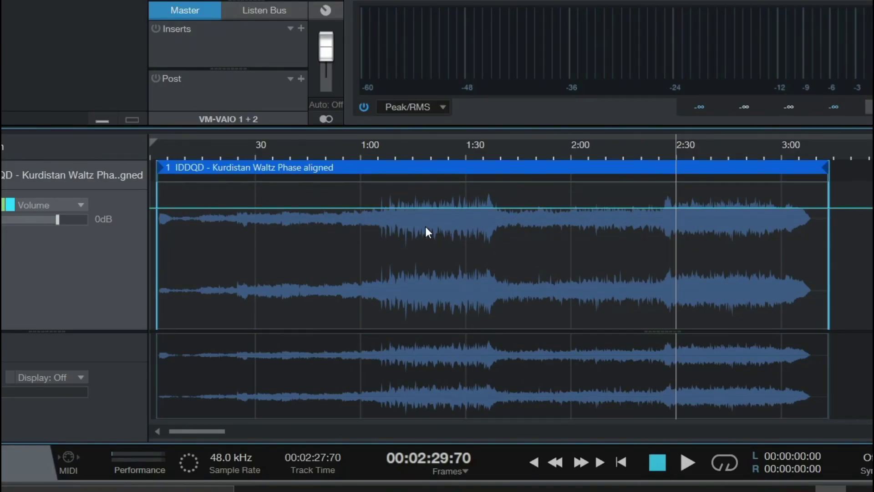
Step: Mark the loud middle section from about 1:05 to 1:40 on the volume envelope and raise its level
{"action": "left_click", "coordinate": [377, 209]}
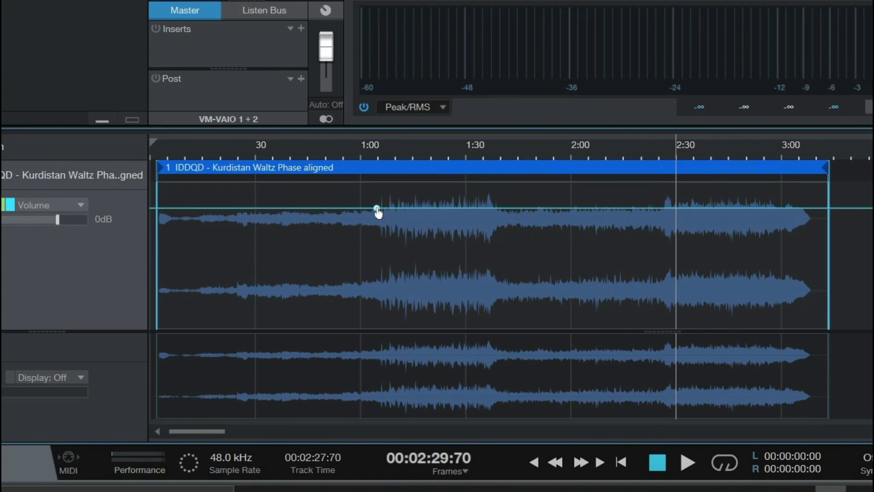
{"action": "left_click", "coordinate": [502, 209]}
{"action": "mouse_move", "coordinate": [430, 199]}
{"action": "left_mouse_down"}
{"action": "mouse_move", "coordinate": [431, 186]}
{"action": "mouse_move", "coordinate": [430, 209]}
{"action": "mouse_move", "coordinate": [431, 192]}
{"action": "left_mouse_up"}
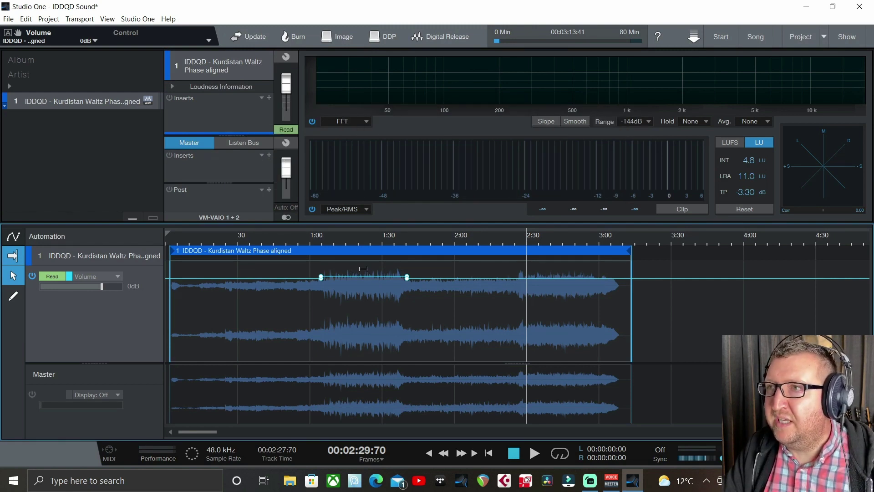
Step: Move the middle section's volume envelope up and down between about -2.3 and +2.3 dB, finishing with finer 0.1 dB adjustments
{"action": "left_click_drag", "start_coordinate": [362, 269], "coordinate": [363, 275]}
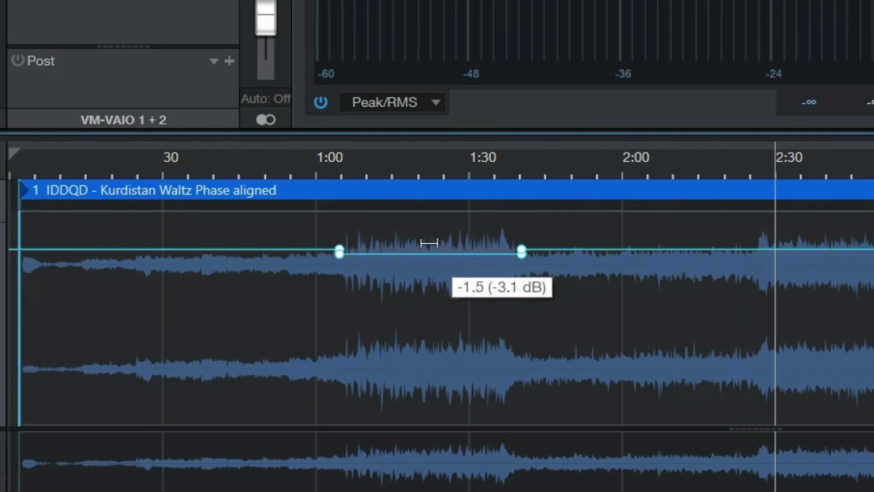
{"action": "left_click_drag", "start_coordinate": [429, 243], "coordinate": [431, 231]}
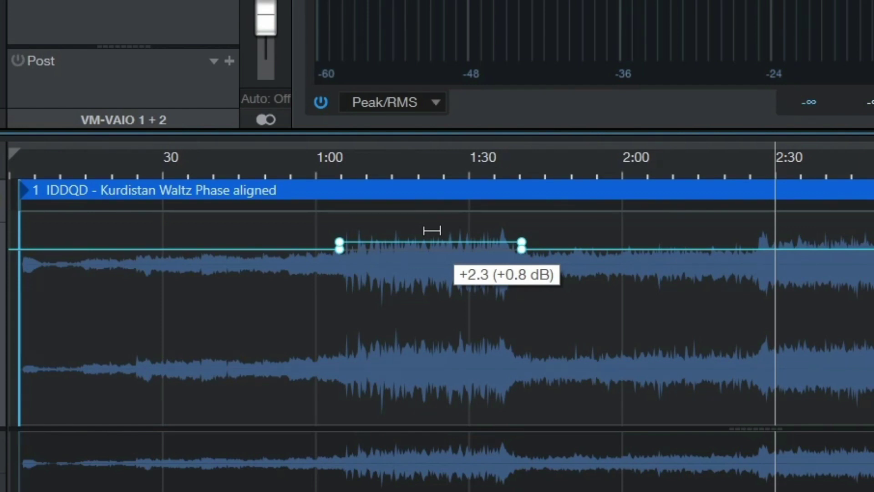
{"action": "left_click_drag", "start_coordinate": [432, 231], "coordinate": [432, 245]}
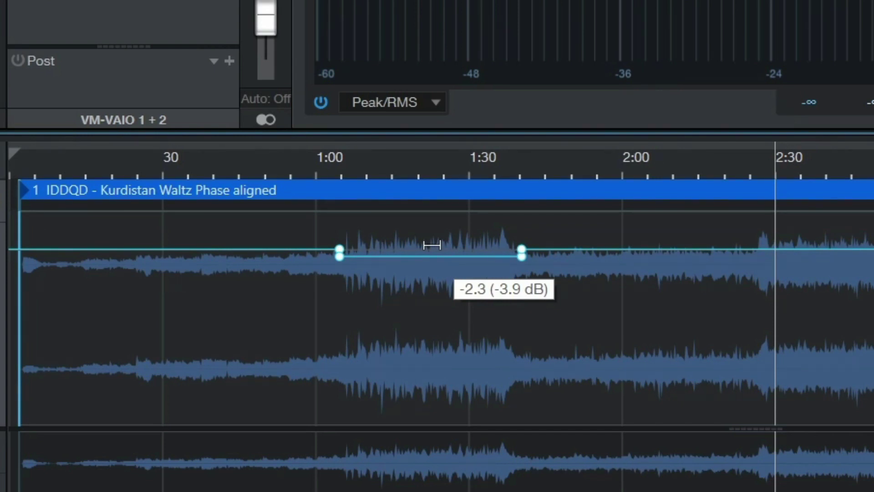
{"action": "left_click_drag", "start_coordinate": [432, 245], "coordinate": [437, 230]}
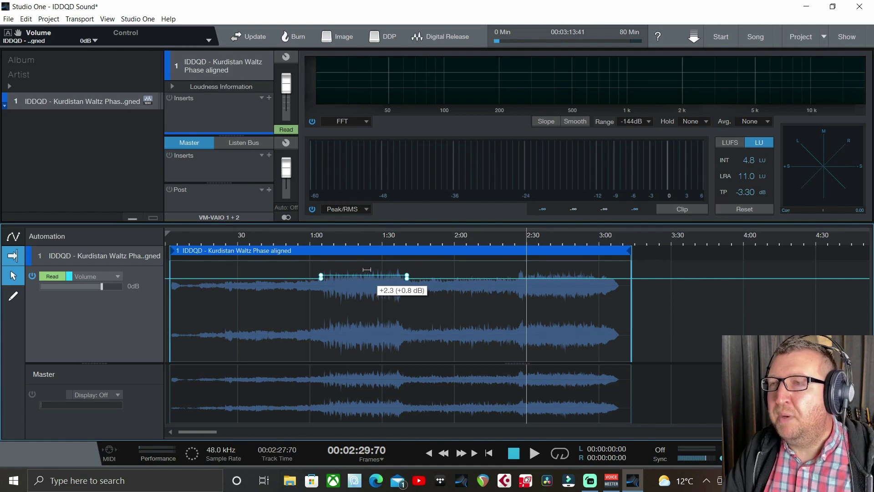
{"action": "mouse_move", "coordinate": [367, 270]}
{"action": "left_mouse_down"}
{"action": "mouse_move", "coordinate": [367, 278]}
{"action": "mouse_move", "coordinate": [367, 270]}
{"action": "left_mouse_up"}
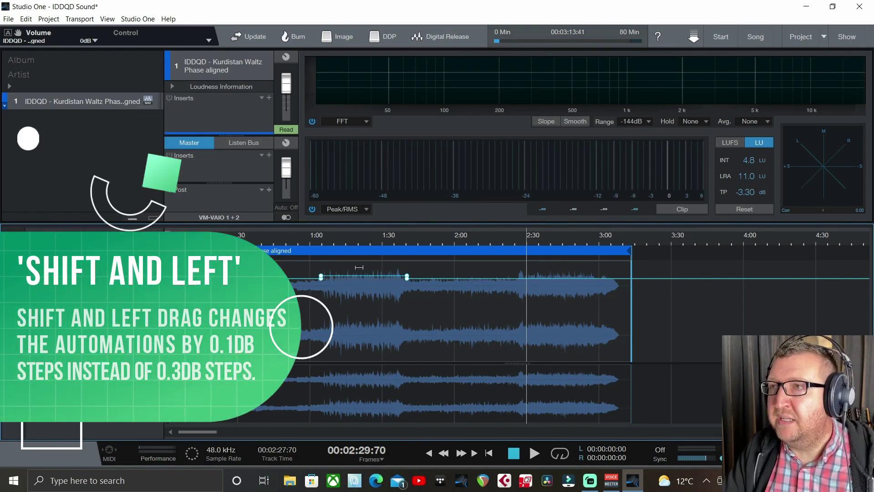
{"action": "left_click_drag", "start_coordinate": [360, 268], "coordinate": [359, 272]}
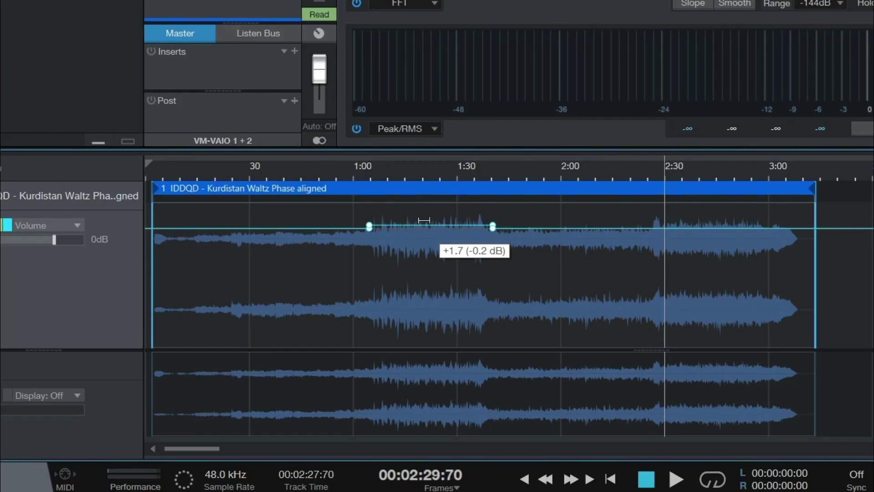
{"action": "left_click_drag", "start_coordinate": [424, 221], "coordinate": [424, 235]}
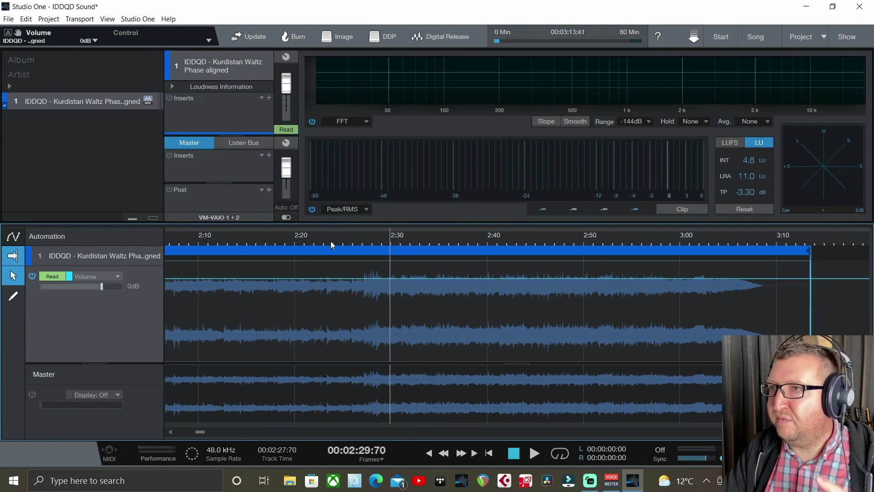
Step: Audition the lead-in to the final loud section and add volume envelope points at about 2:26 and 2:29
{"action": "left_click", "coordinate": [332, 241]}
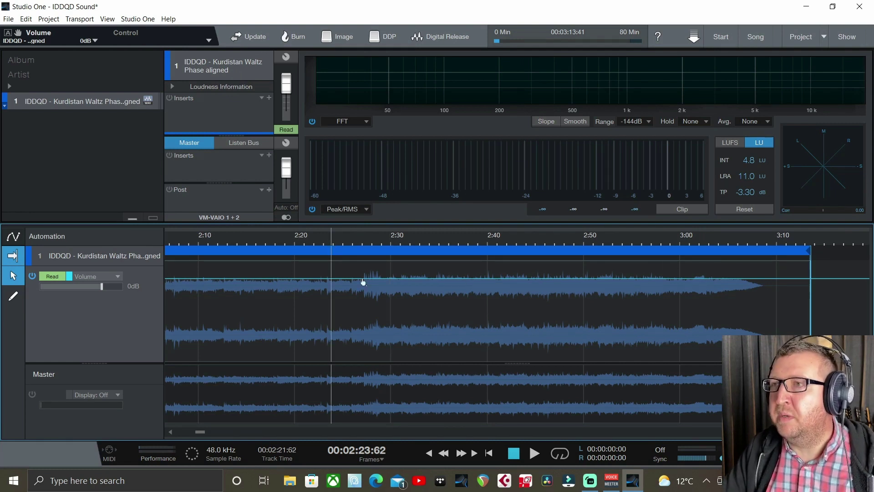
{"action": "left_click", "coordinate": [313, 245]}
{"action": "key", "text": "space"}
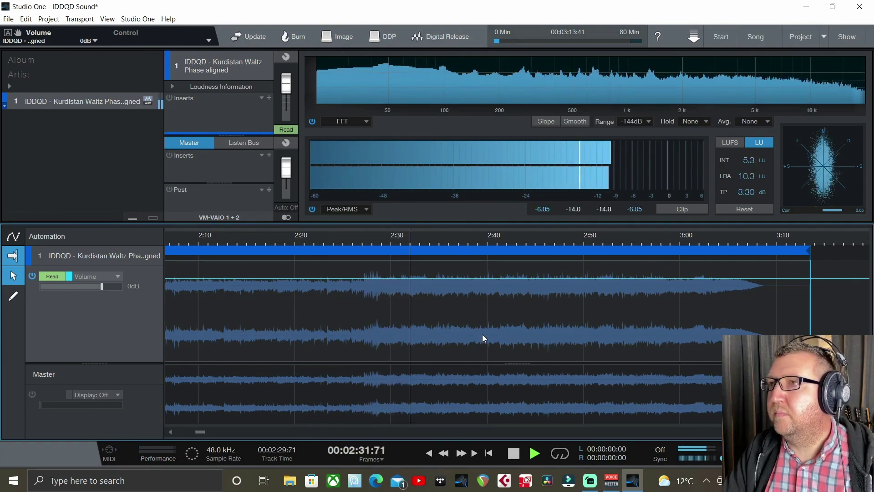
{"action": "key", "text": "space"}
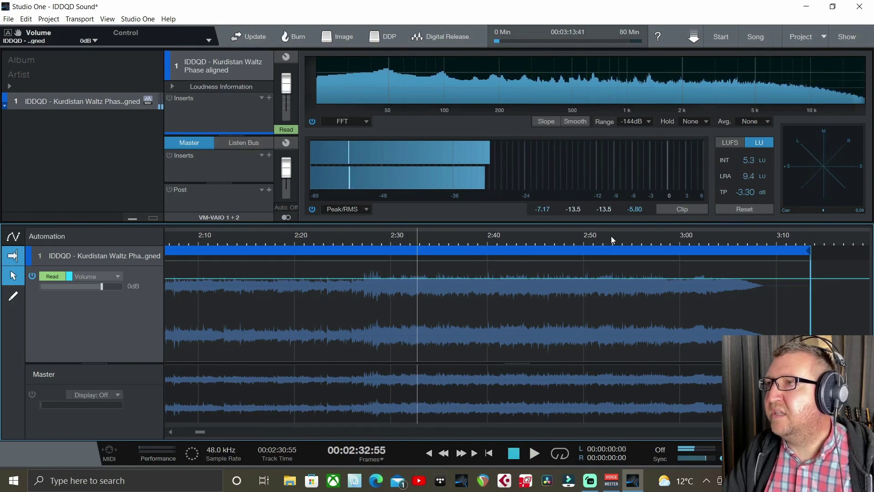
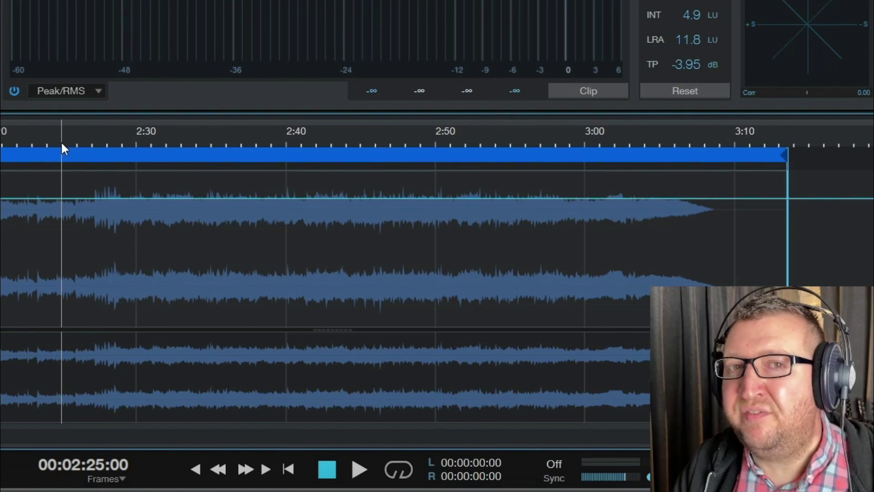
{"action": "key", "text": "space"}
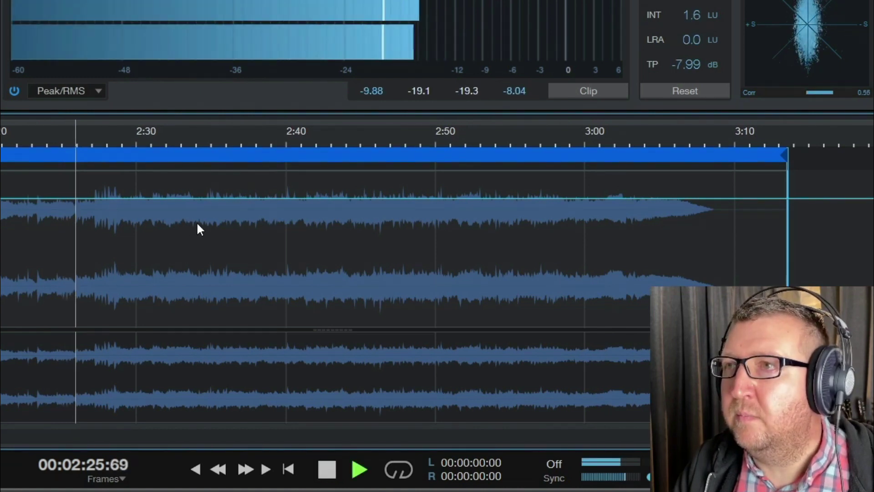
{"action": "left_click", "coordinate": [78, 199]}
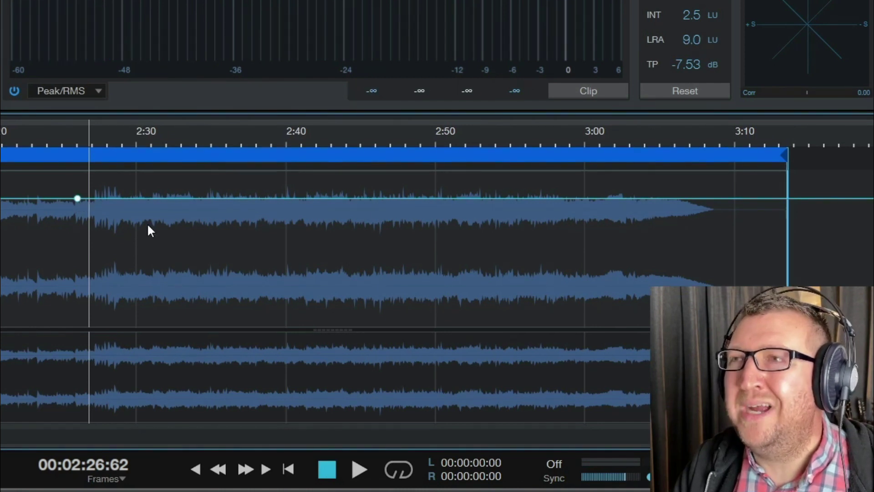
{"action": "key", "text": "space"}
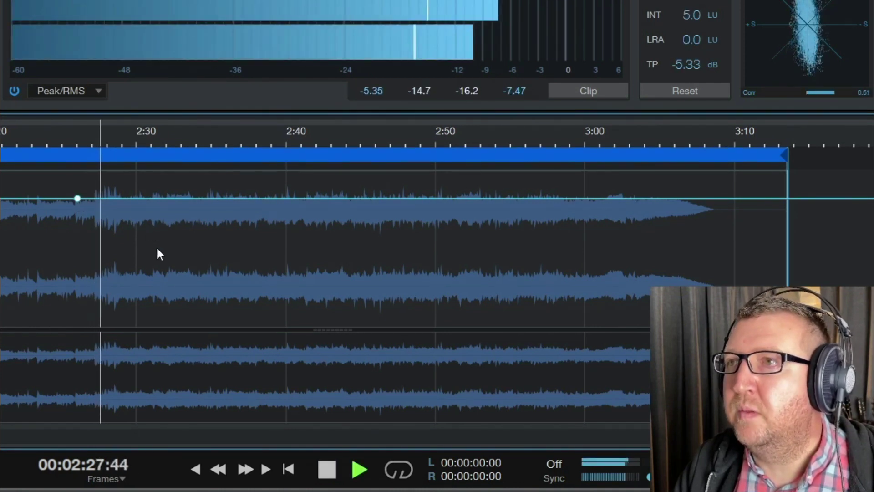
{"action": "key", "text": "space"}
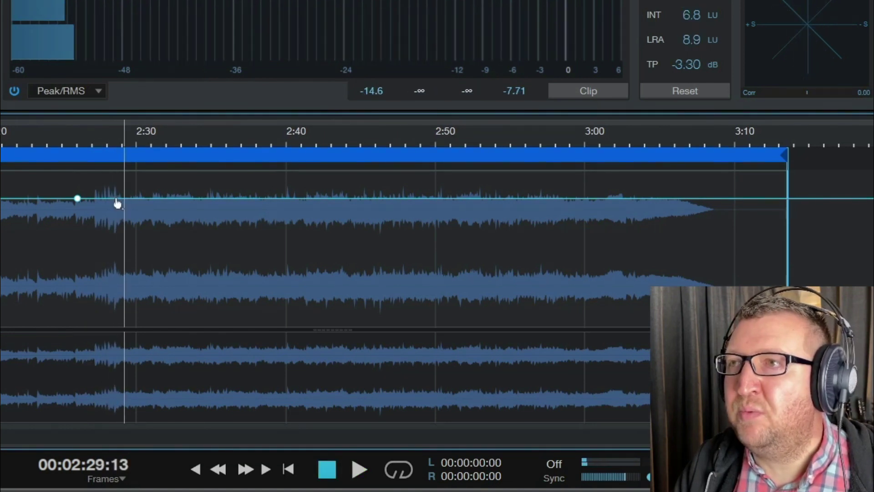
{"action": "left_click", "coordinate": [117, 199]}
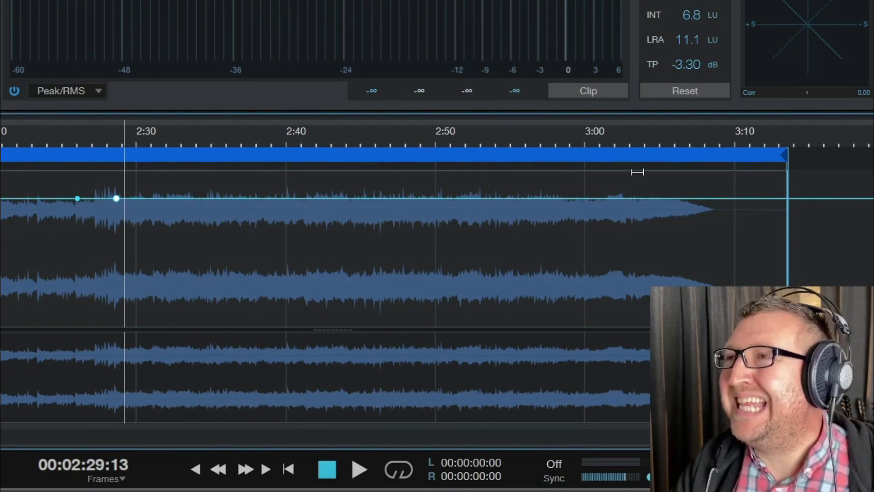
Step: Play the ending from about 2:55 and add volume envelope points at about 2:59 and 3:09
{"action": "left_click", "coordinate": [520, 134]}
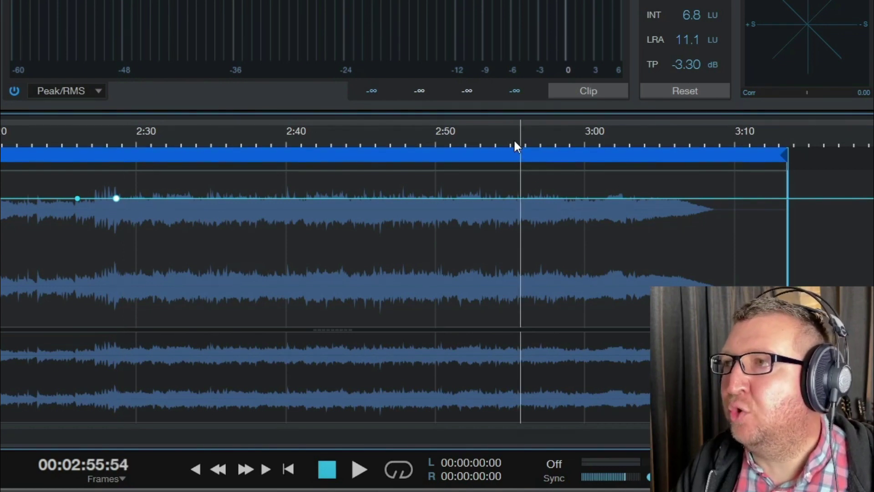
{"action": "key", "text": "space"}
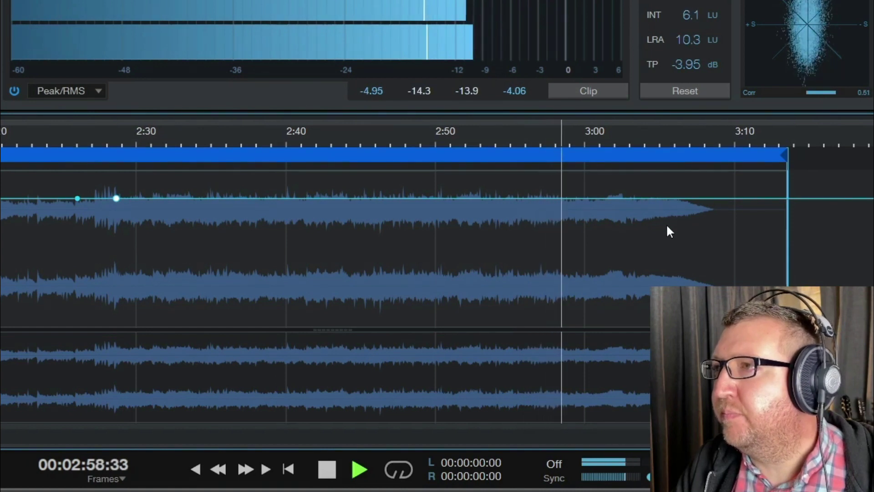
{"action": "key", "text": "space"}
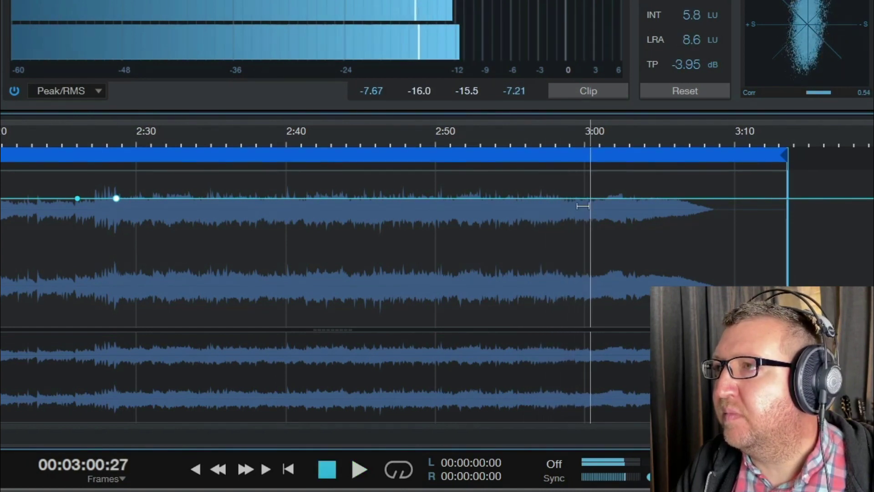
{"action": "left_click", "coordinate": [578, 199]}
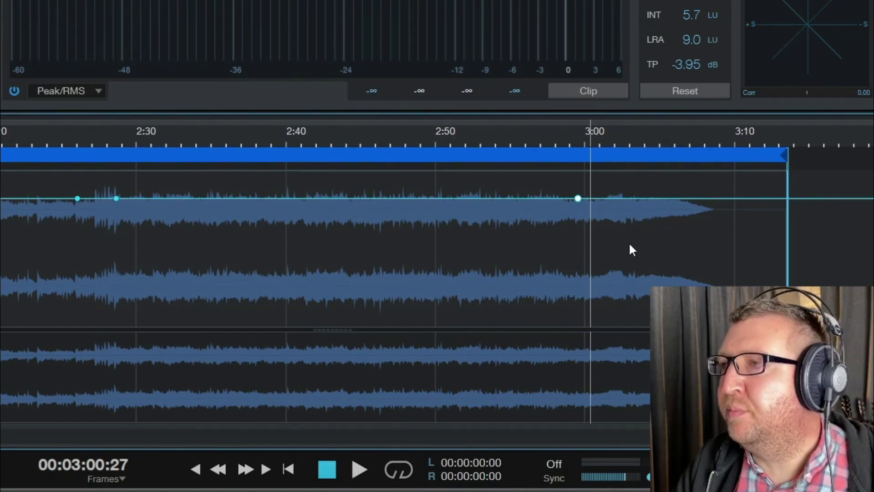
{"action": "key", "text": "space"}
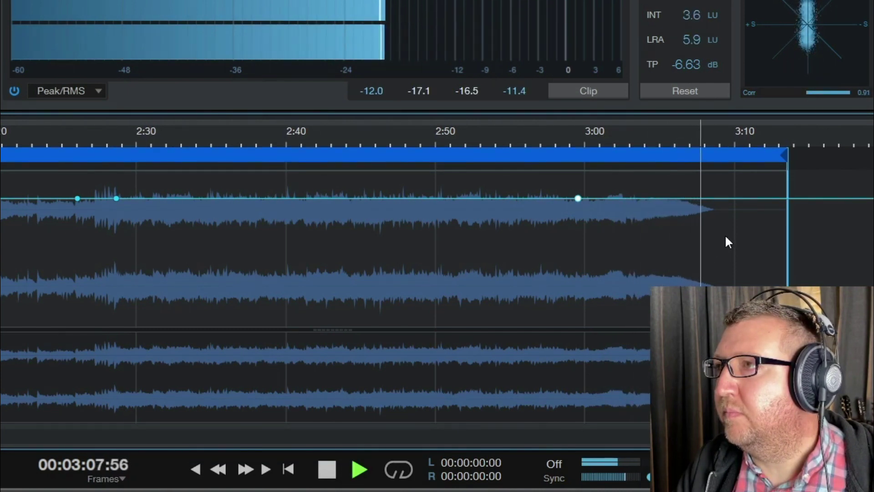
{"action": "key", "text": "space"}
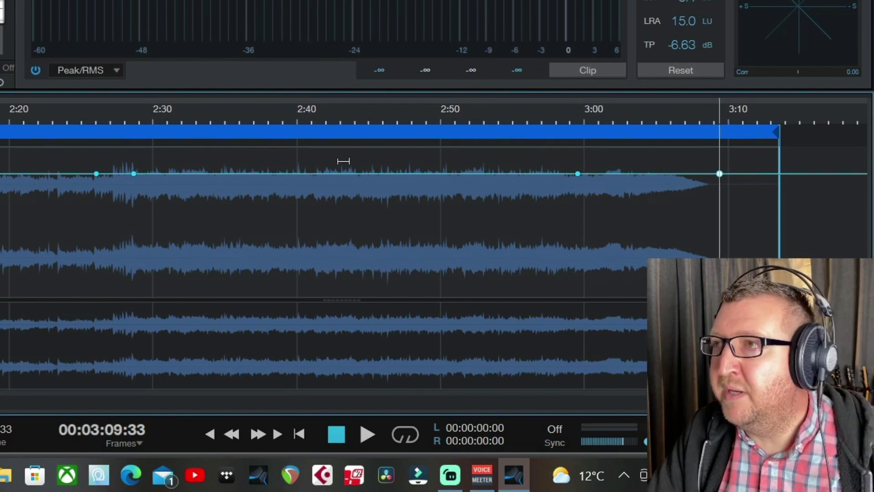
Step: Raise the envelope between the two inner points to about +1.0 dB, with gradual ramps from and to the outer points
{"action": "left_click_drag", "start_coordinate": [344, 158], "coordinate": [343, 141]}
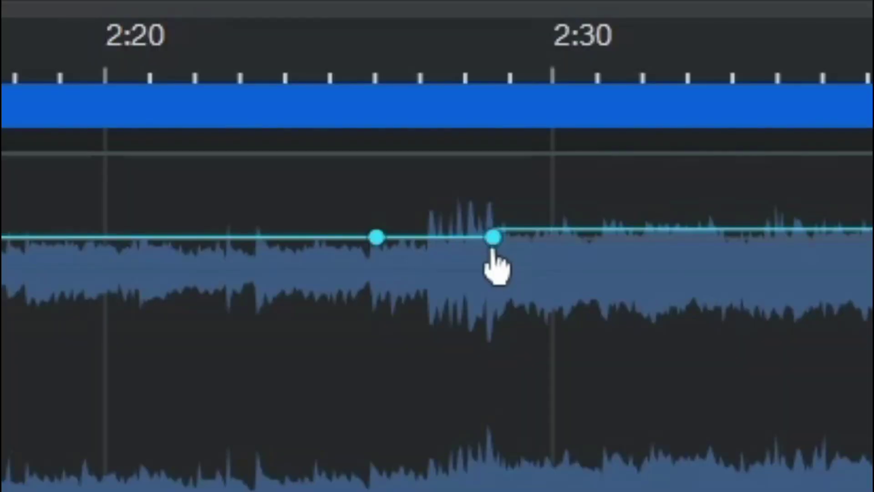
{"action": "left_click_drag", "start_coordinate": [492, 249], "coordinate": [492, 248]}
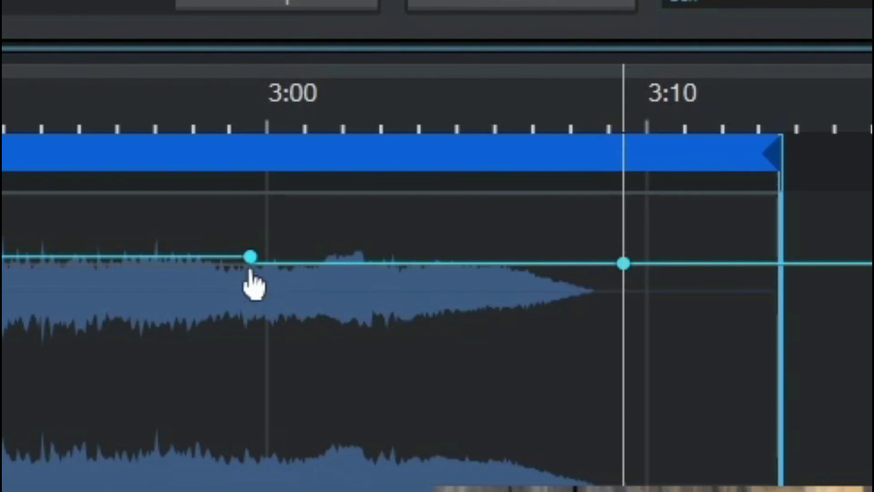
{"action": "left_click", "coordinate": [250, 272]}
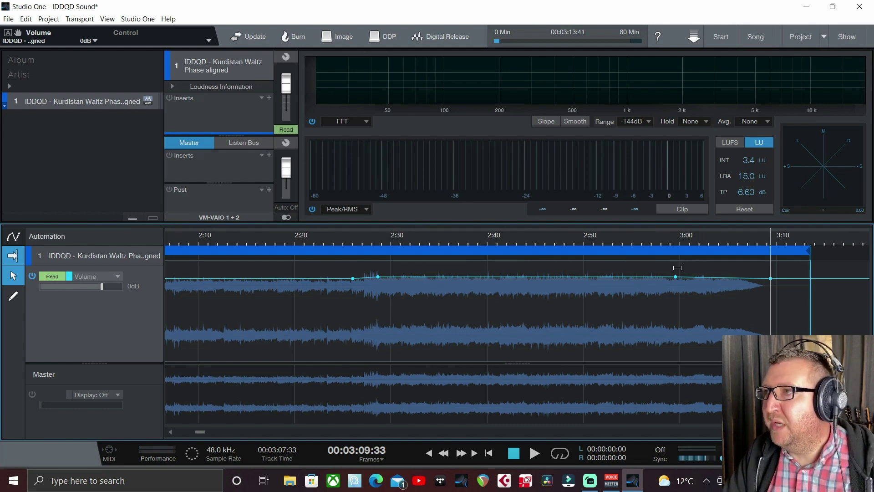
Step: Play the transition into the final loud section from about 2:24, and the ending from about 2:53, to check the volume automation
{"action": "left_click", "coordinate": [334, 239]}
{"action": "key", "text": "space"}
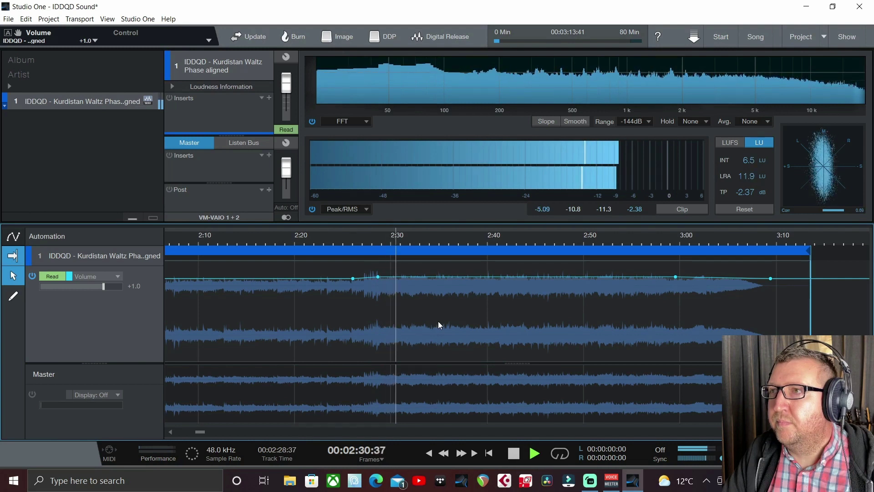
{"action": "key", "text": "space"}
{"action": "left_click", "coordinate": [614, 240]}
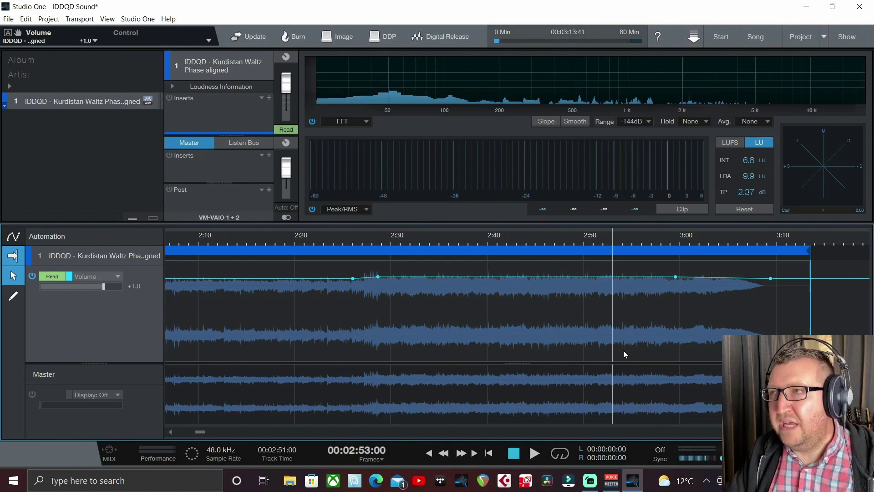
{"action": "key", "text": "space"}
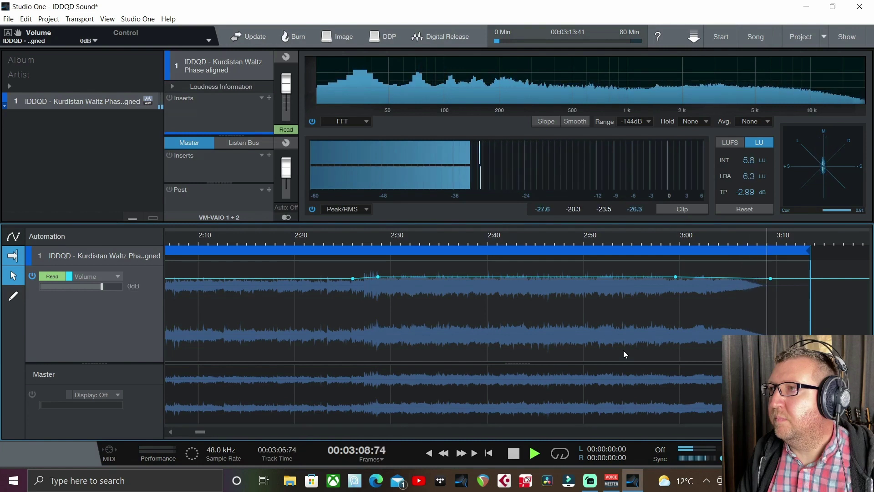
{"action": "key", "text": "space"}
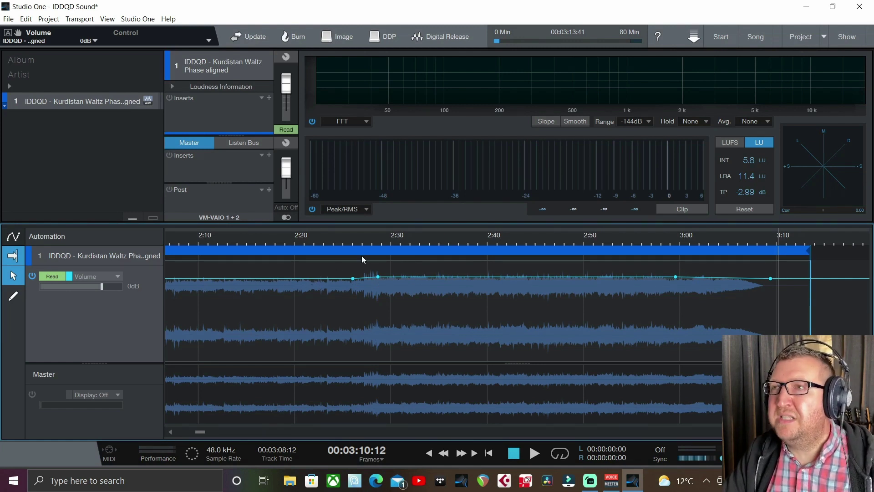
Step: Compare the transition around 2:29 by playing it with the volume automation bypassed and again with it enabled
{"action": "left_click", "coordinate": [321, 239]}
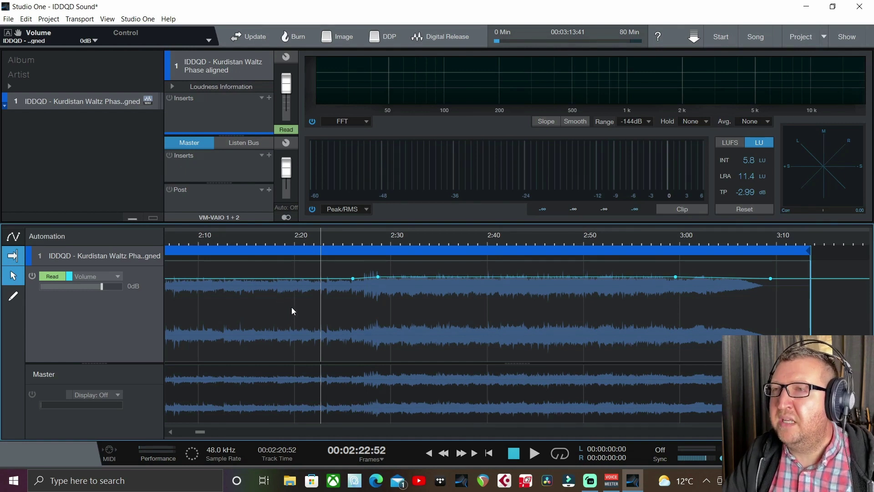
{"action": "key", "text": "space"}
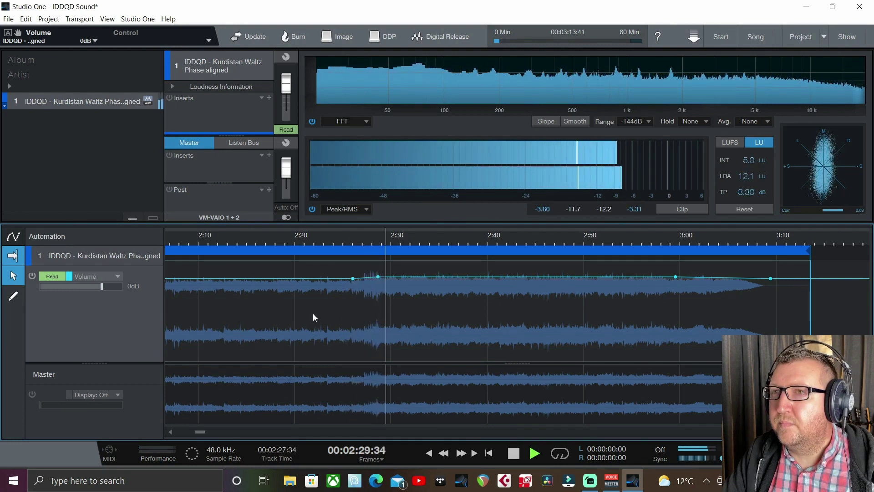
{"action": "key", "text": "space"}
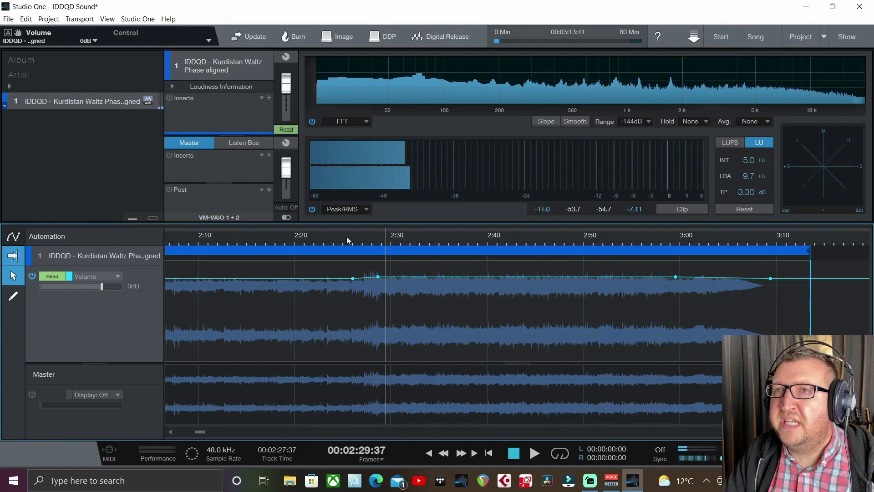
{"action": "left_click", "coordinate": [340, 241]}
{"action": "key", "text": "space"}
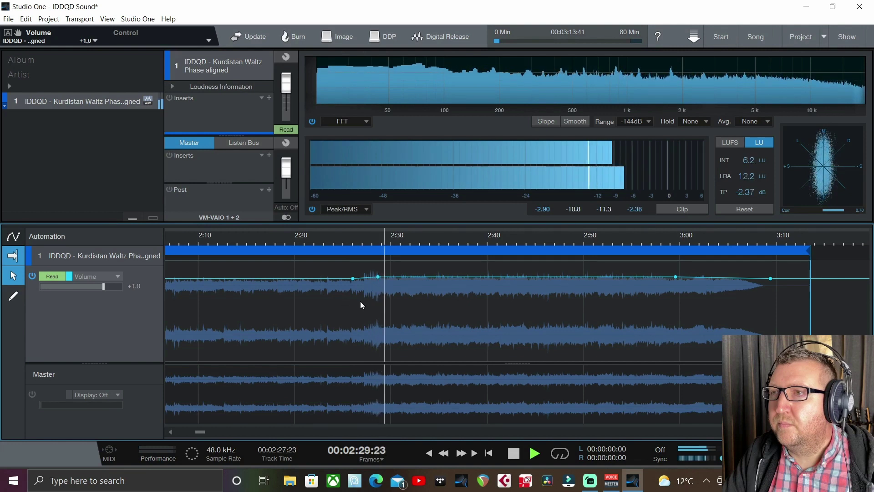
{"action": "key", "text": "space"}
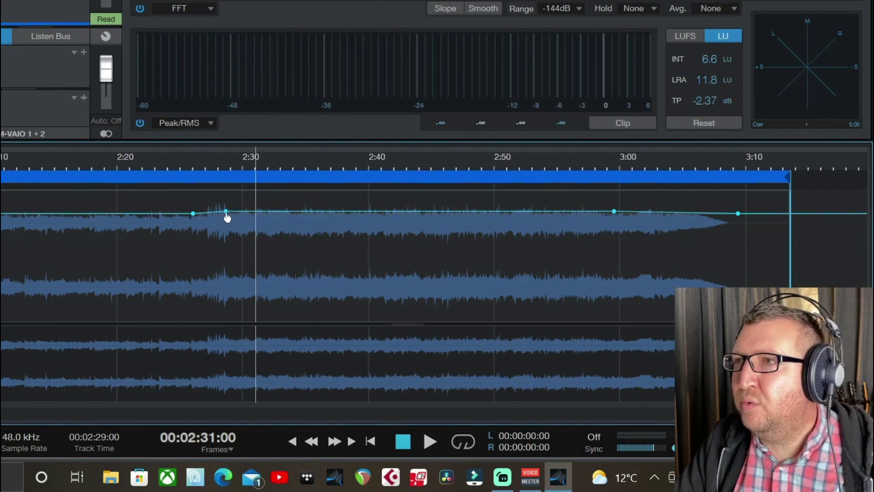
Step: Delete the two raised inner envelope points, replay the lead-in, and add a new volume point at about 2:28
{"action": "double_click", "coordinate": [226, 212]}
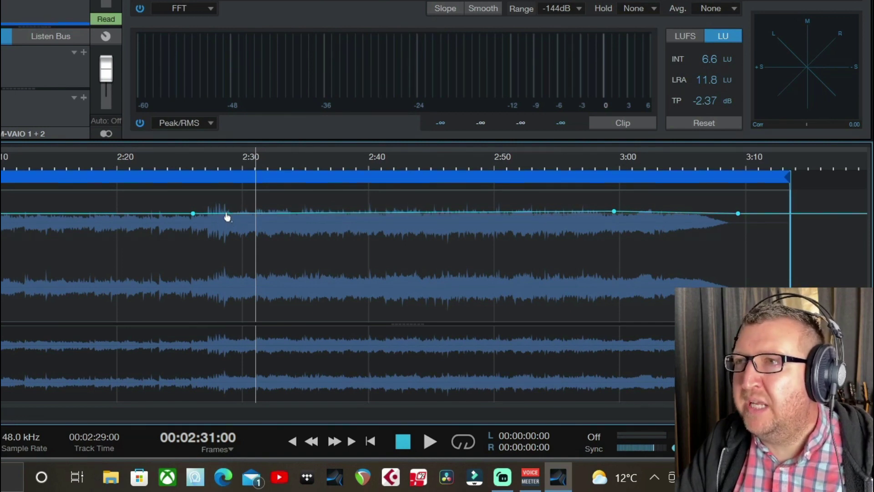
{"action": "double_click", "coordinate": [614, 212]}
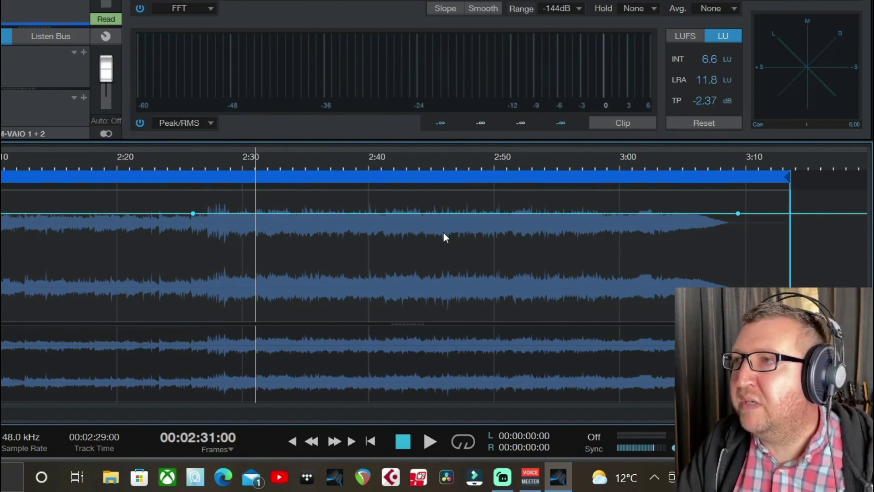
{"action": "left_click", "coordinate": [199, 163]}
{"action": "key", "text": "space"}
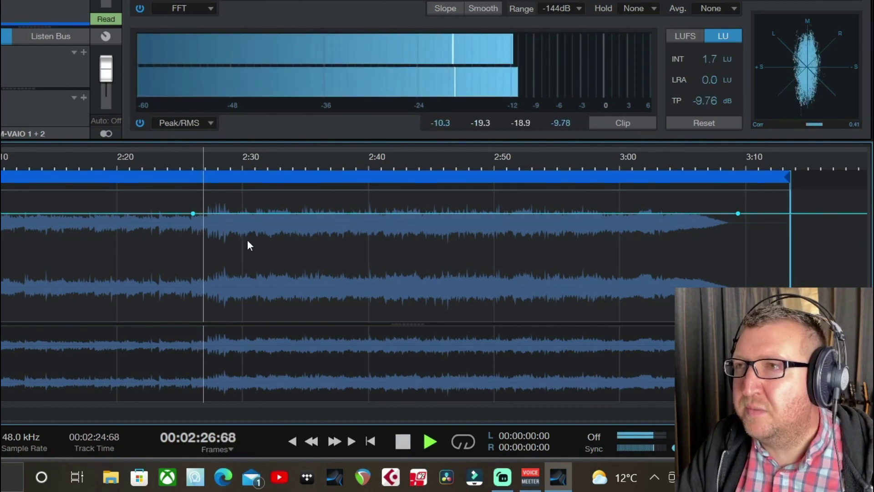
{"action": "key", "text": "space"}
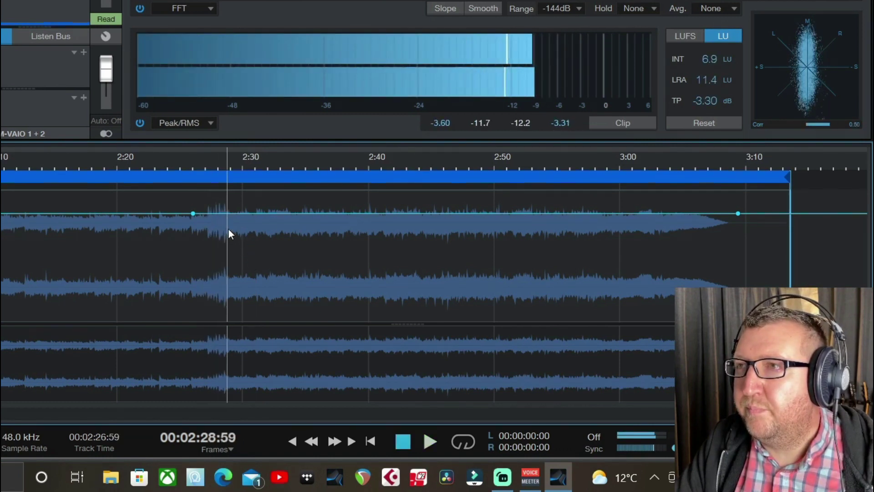
{"action": "left_click", "coordinate": [224, 214]}
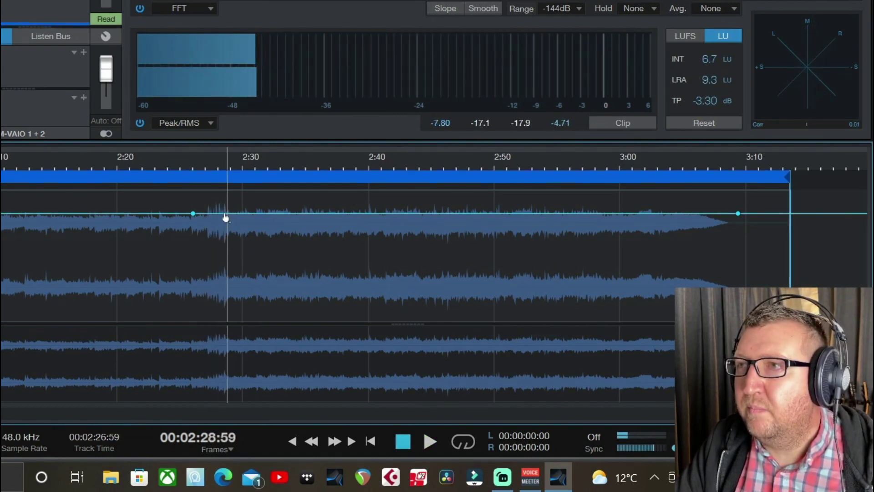
Step: Play the ending from about 2:57 and add a new volume envelope point at about 2:59
{"action": "left_click", "coordinate": [582, 164]}
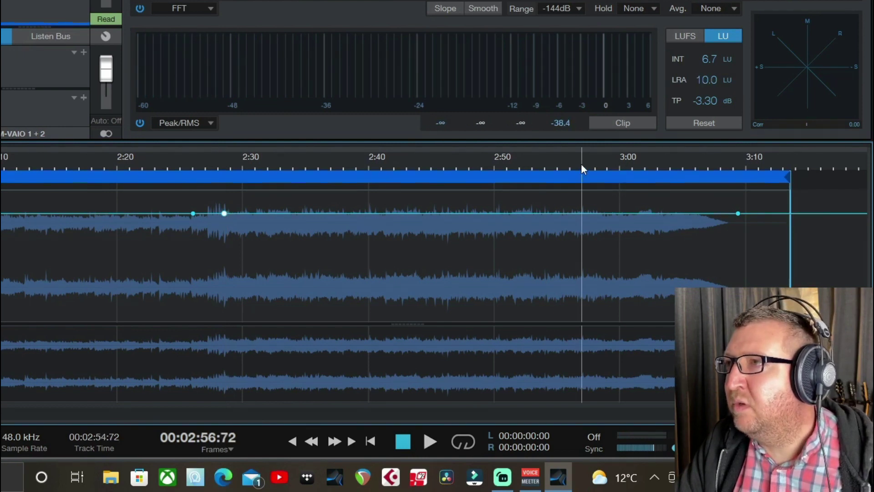
{"action": "key", "text": "space"}
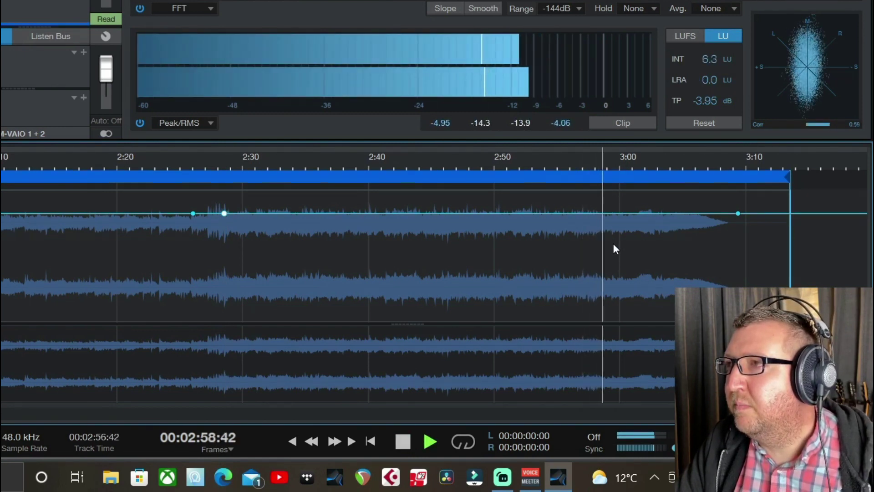
{"action": "key", "text": "space"}
{"action": "left_click", "coordinate": [615, 213]}
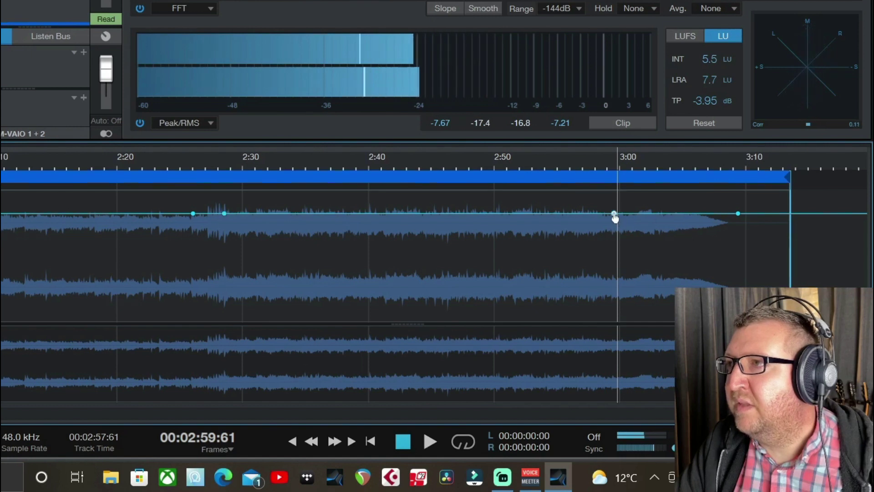
Step: Set the two inner volume envelope points to exactly 1 dB each, and recheck the first point's value
{"action": "right_click", "coordinate": [225, 214]}
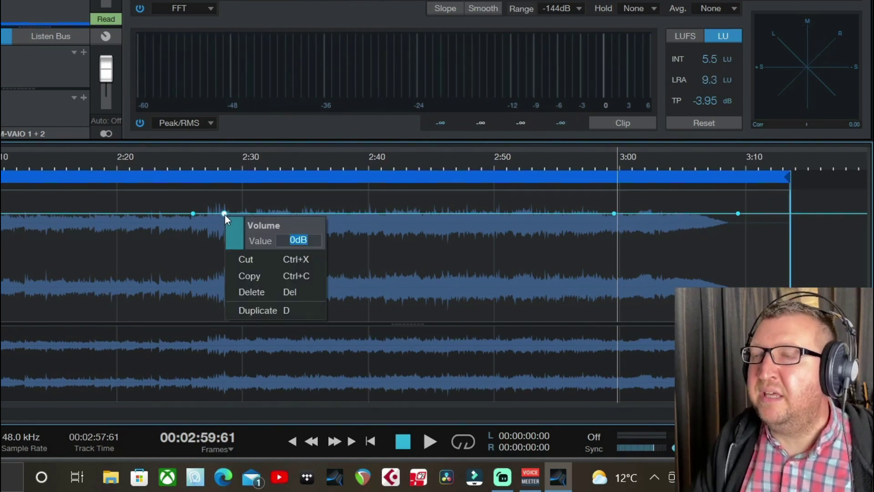
{"action": "type", "text": "1"}
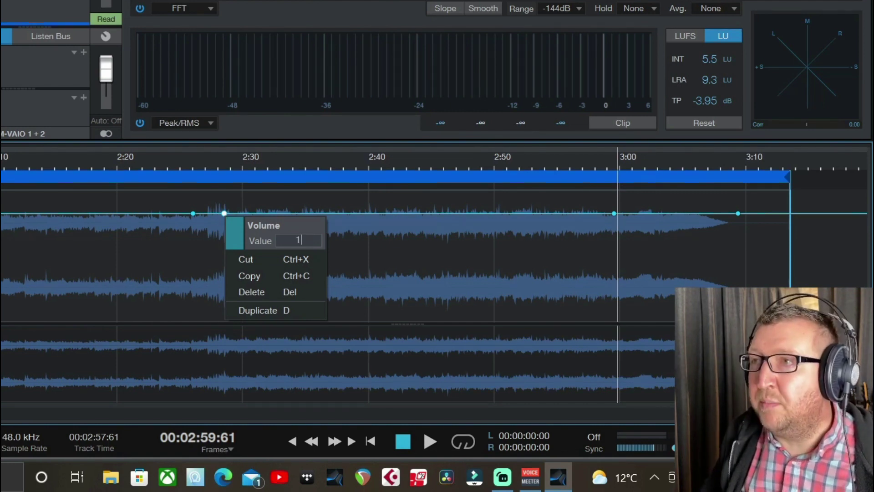
{"action": "key", "text": "Return"}
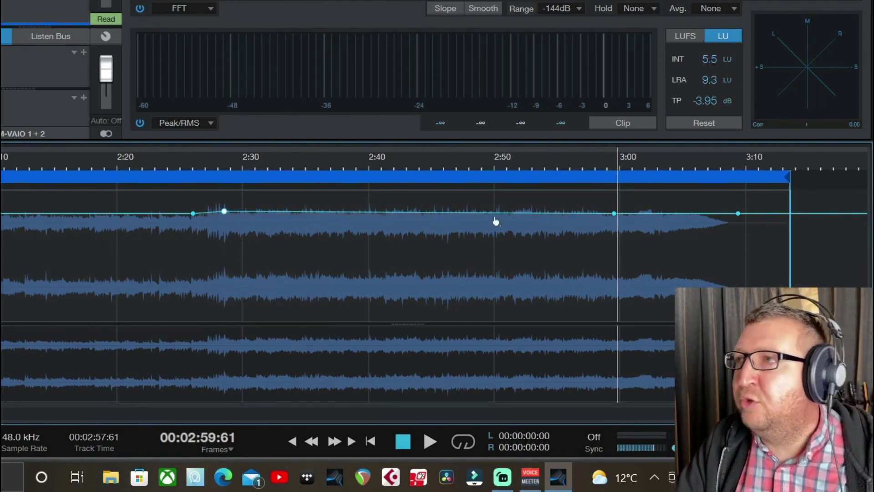
{"action": "right_click", "coordinate": [615, 213]}
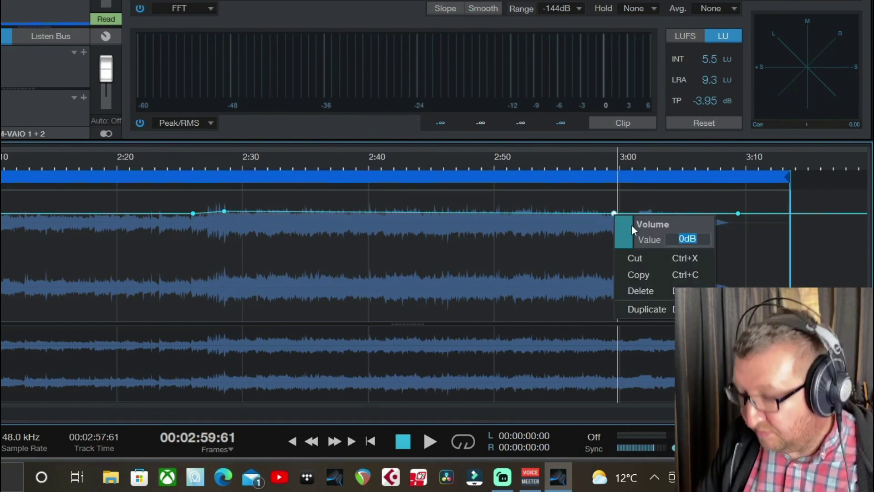
{"action": "type", "text": "1"}
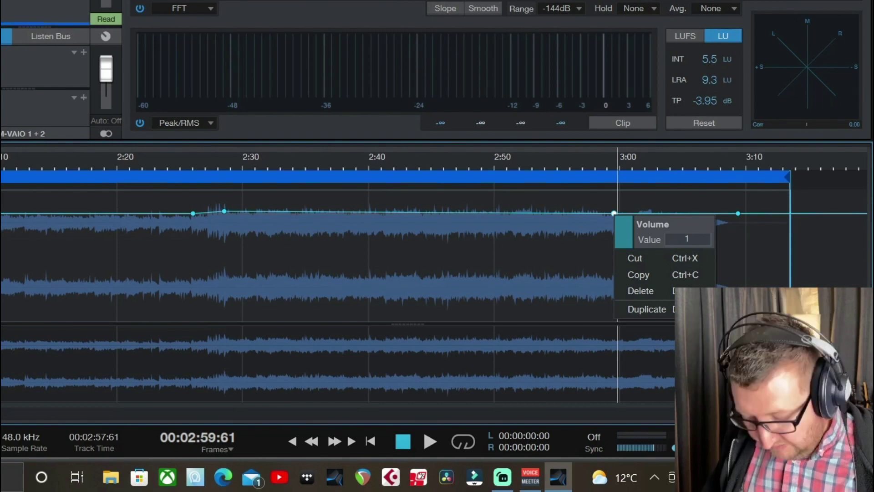
{"action": "key", "text": "Return"}
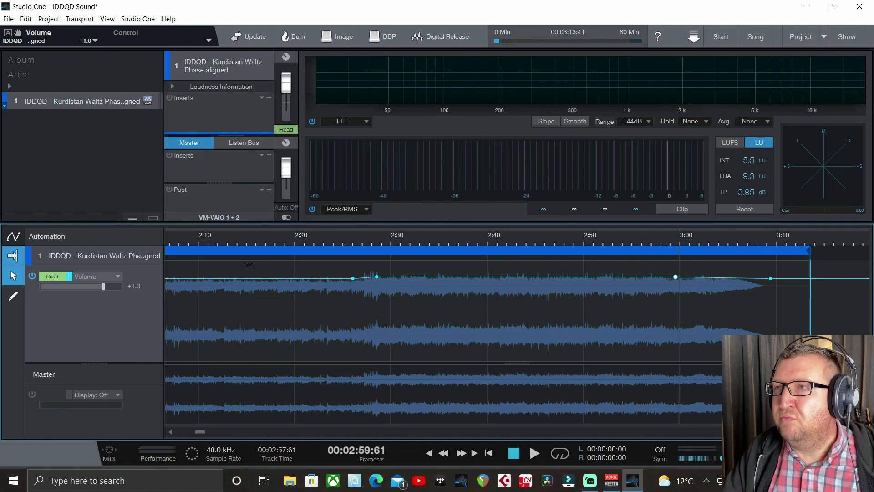
{"action": "right_click", "coordinate": [377, 276]}
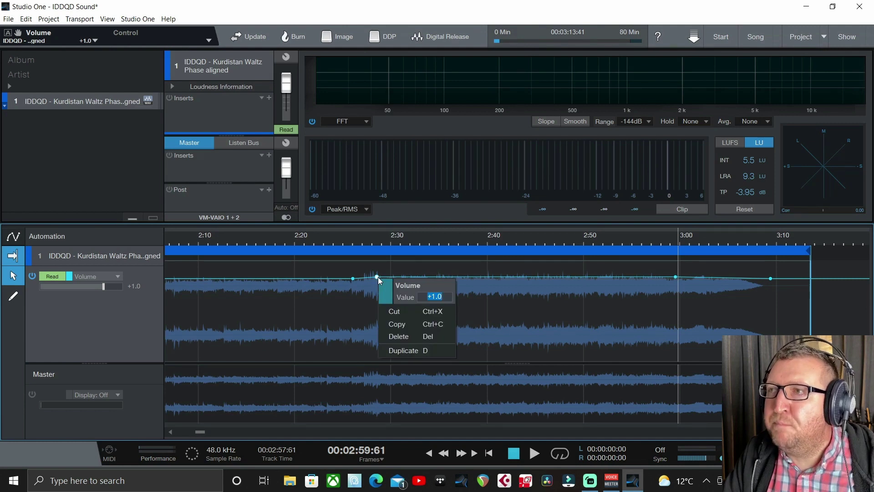
{"action": "left_click", "coordinate": [459, 267]}
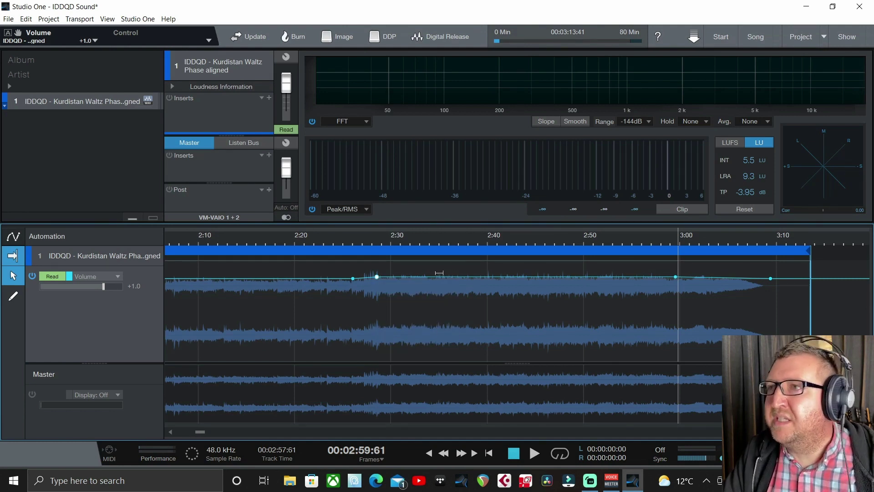